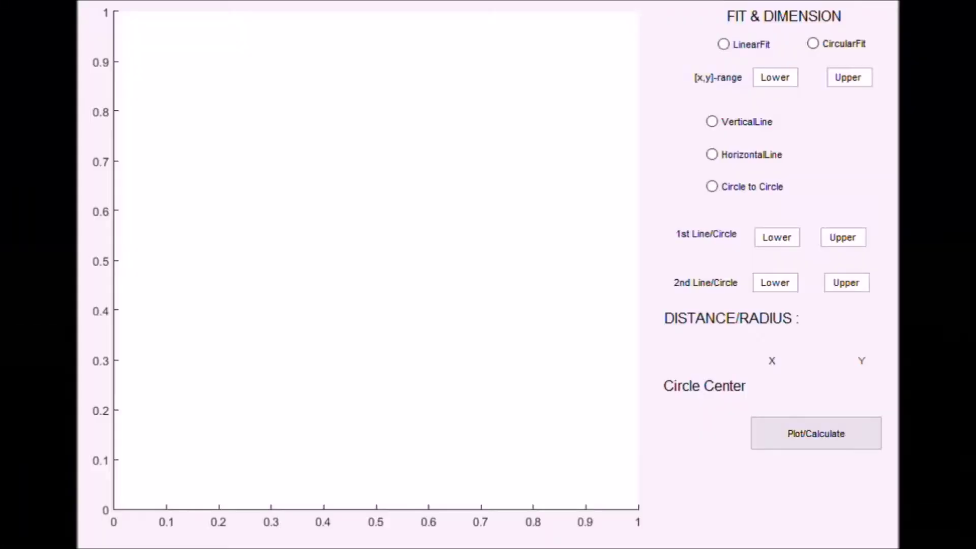
- Choose LinearFit and fit straight lines through points 1–4 and 5–8
{"action": "left_click", "coordinate": [812, 438]}
{"action": "left_click", "coordinate": [724, 44]}
{"action": "left_click", "coordinate": [778, 79]}
{"action": "type", "text": "1"}
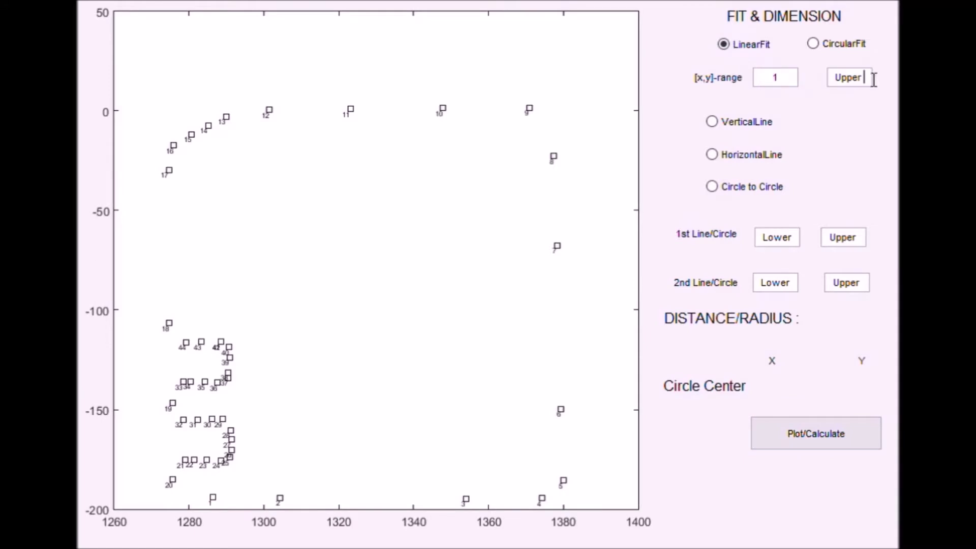
{"action": "left_click", "coordinate": [871, 78]}
{"action": "type", "text": "4"}
{"action": "left_click", "coordinate": [824, 434]}
{"action": "left_click", "coordinate": [792, 81]}
{"action": "type", "text": "5"}
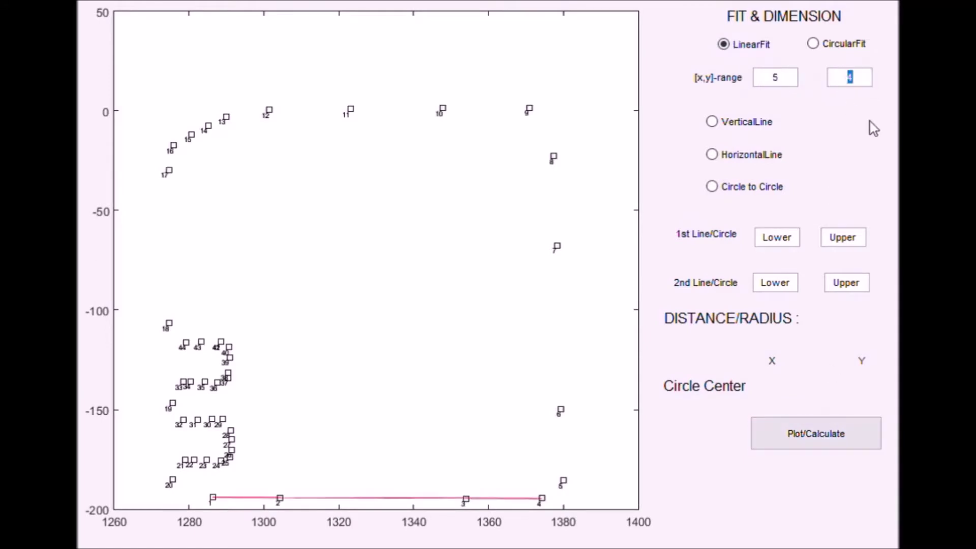
{"action": "type", "text": "8"}
{"action": "left_click", "coordinate": [817, 434]}
- Fit lines through points 9–12, 13–16 and 17–20, then clear the range values
{"action": "left_click", "coordinate": [759, 85]}
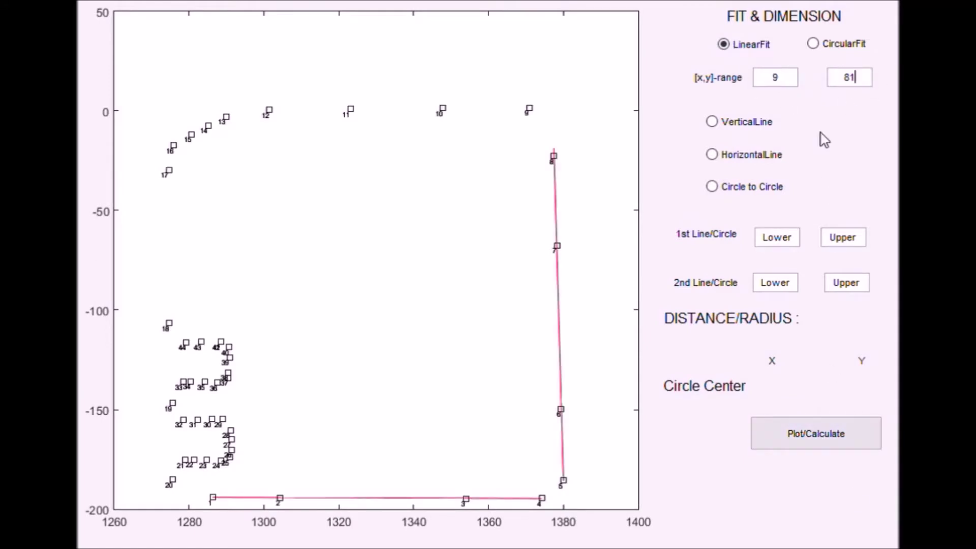
{"action": "left_click", "coordinate": [839, 422]}
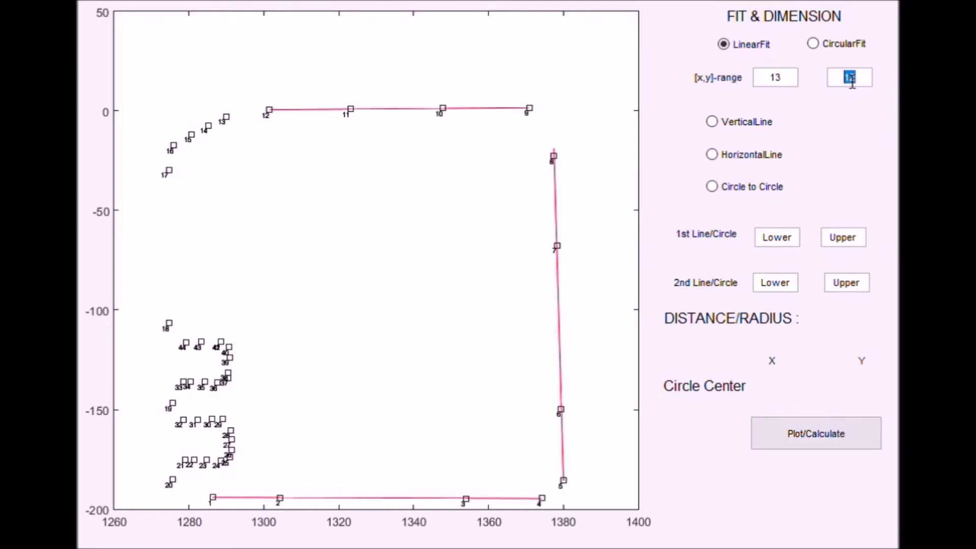
{"action": "type", "text": "16"}
{"action": "left_click", "coordinate": [816, 434]}
{"action": "left_click", "coordinate": [775, 78]}
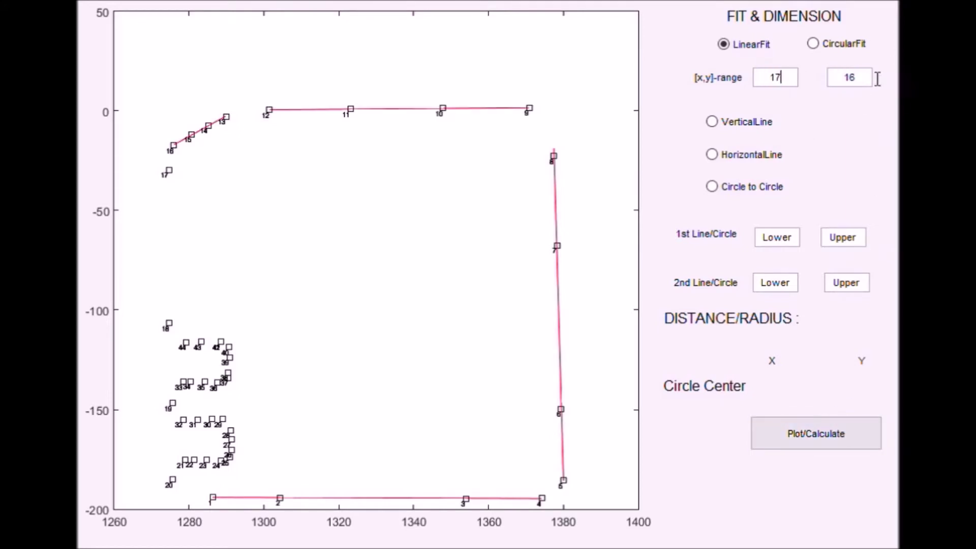
{"action": "type", "text": "20"}
{"action": "left_click", "coordinate": [842, 432]}
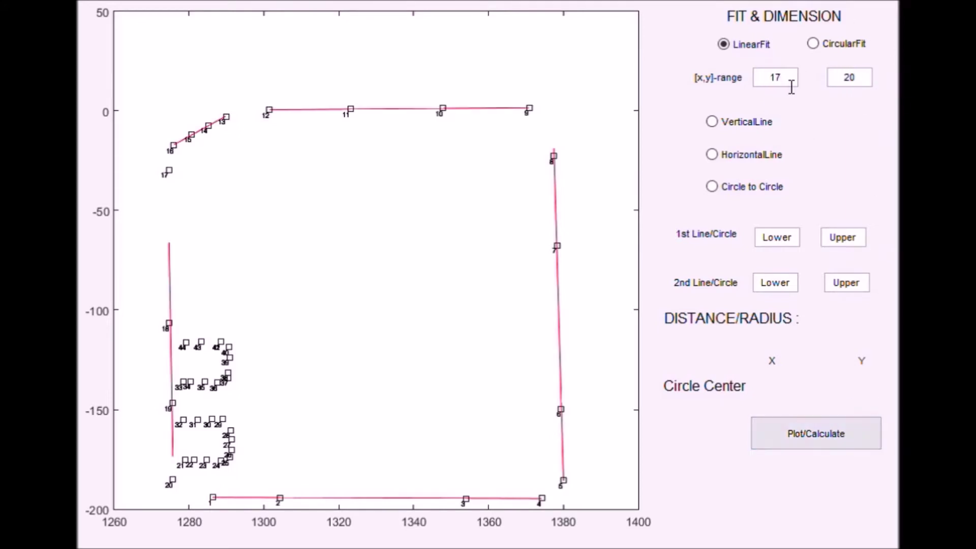
{"action": "key", "text": "BackSpace"}
{"action": "double_click", "coordinate": [850, 78]}
- Measure the VerticalLine distance between lines 1–4 and 9–12, giving 195.523
{"action": "left_click", "coordinate": [737, 124]}
{"action": "double_click", "coordinate": [756, 238]}
{"action": "type", "text": "1"}
{"action": "left_click_drag", "start_coordinate": [858, 238], "coordinate": [846, 239]}
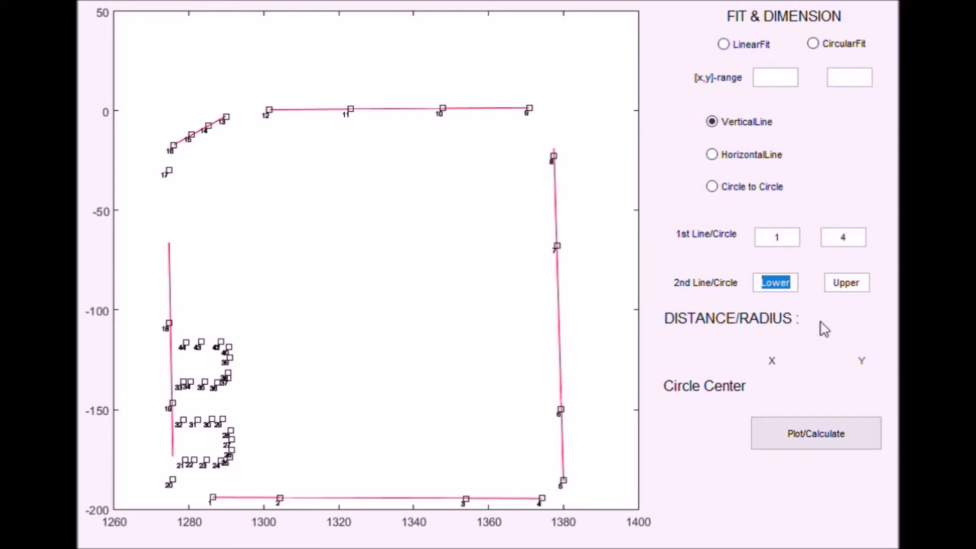
{"action": "type", "text": "9"}
{"action": "double_click", "coordinate": [839, 283]}
{"action": "type", "text": "12"}
{"action": "left_click", "coordinate": [869, 443]}
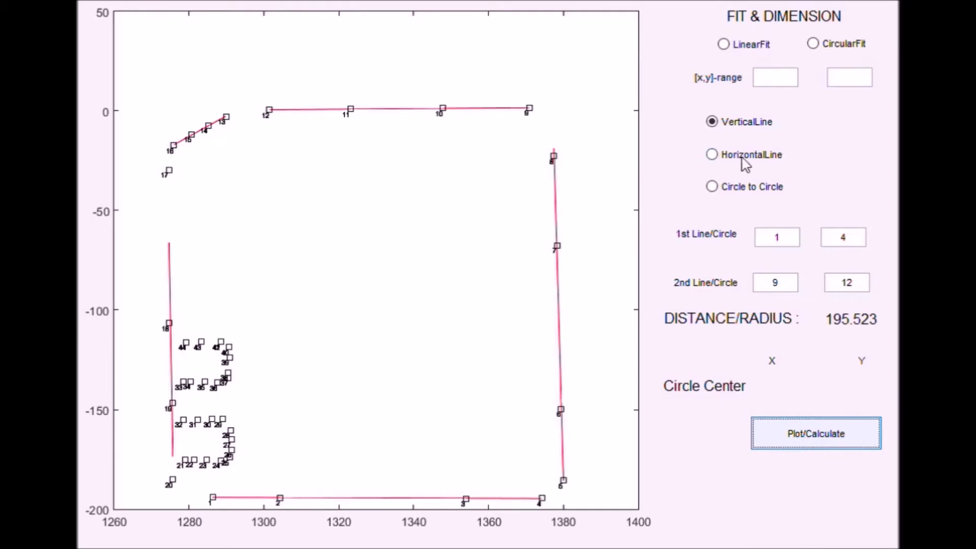
- Switch to HorizontalLine with new ranges and calculate the 103.65 distance
{"action": "left_click", "coordinate": [742, 159]}
{"action": "left_click", "coordinate": [778, 240]}
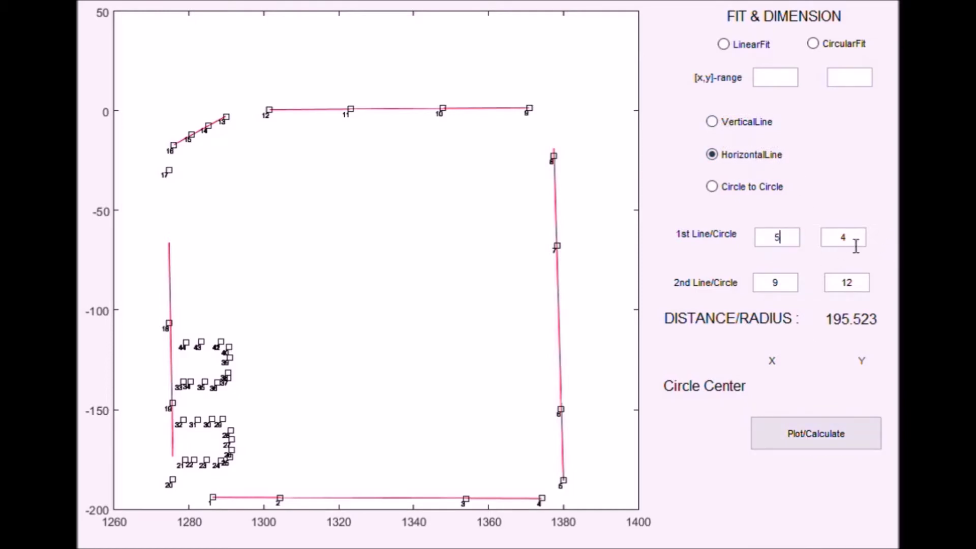
{"action": "left_click", "coordinate": [836, 285]}
{"action": "type", "text": "20"}
{"action": "left_click", "coordinate": [819, 443]}
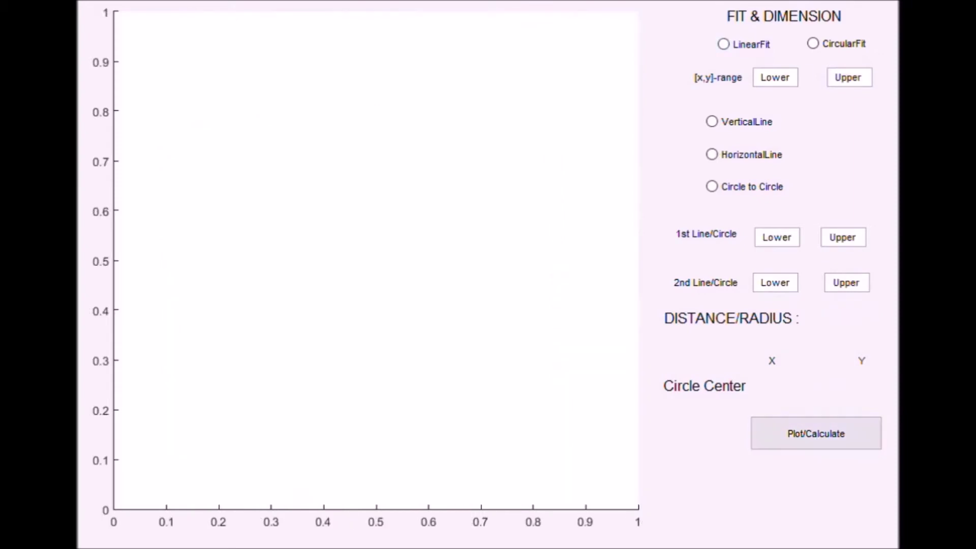
- Choose CircularFit and fit circles through points 40–43, 44–47, 48–51 and 52–55
{"action": "left_click", "coordinate": [823, 435]}
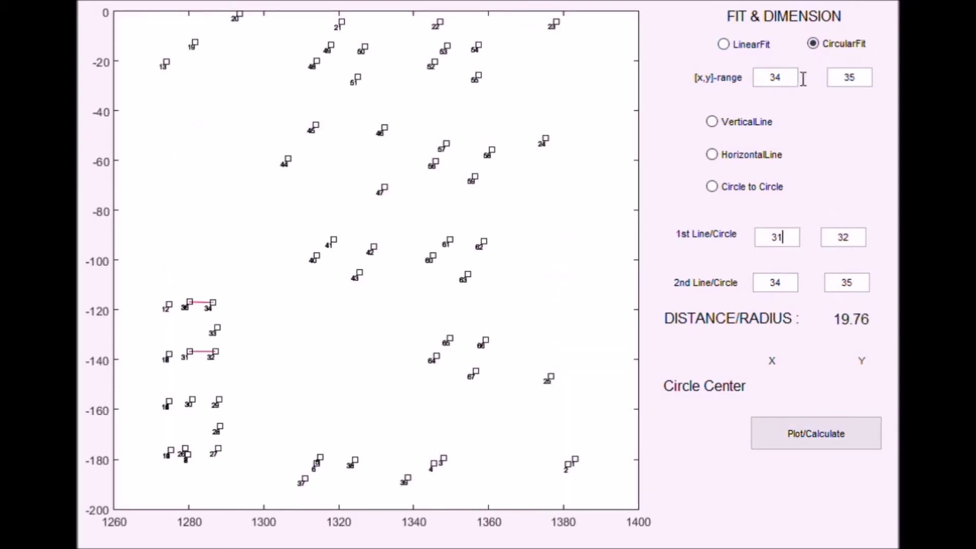
{"action": "type", "text": "43"}
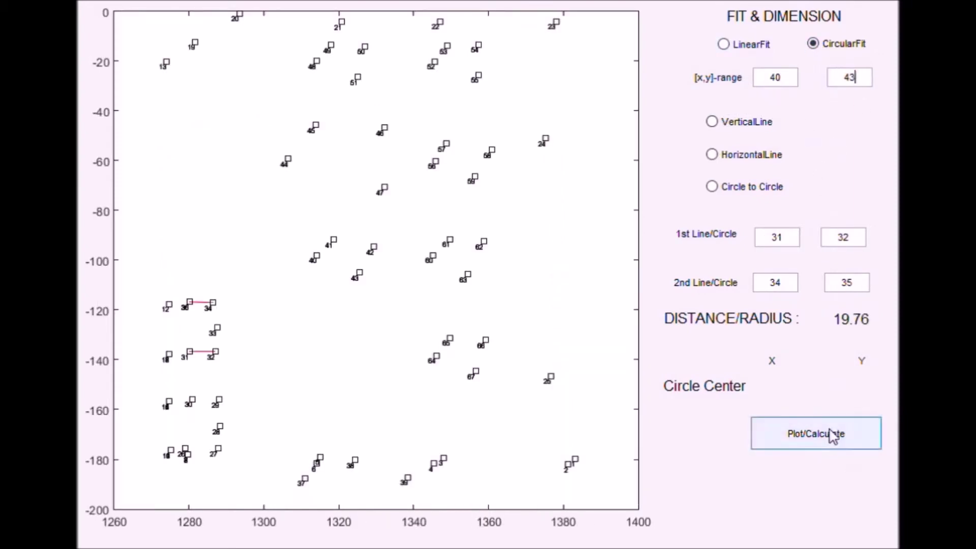
{"action": "left_click", "coordinate": [817, 436]}
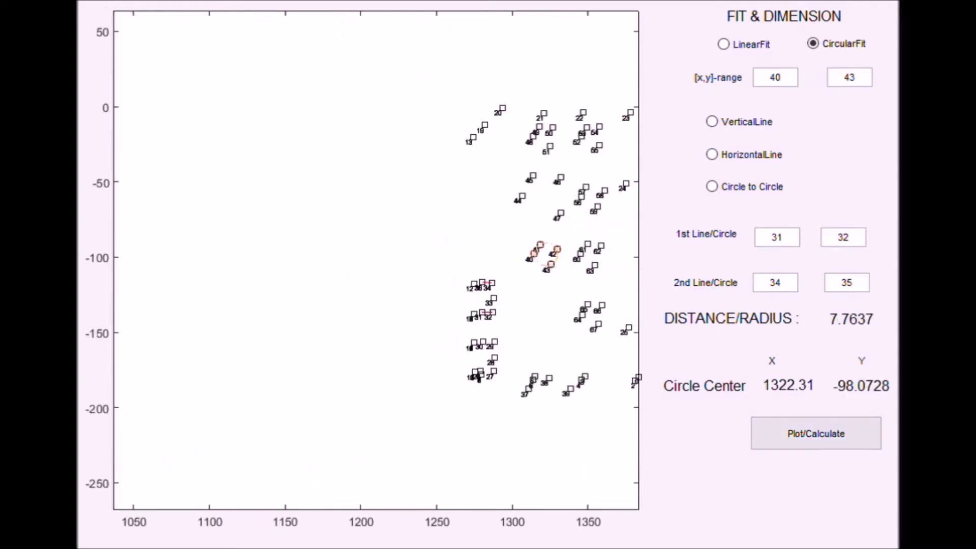
{"action": "key", "text": "BackSpace"}
{"action": "type", "text": "7"}
{"action": "left_click", "coordinate": [811, 441]}
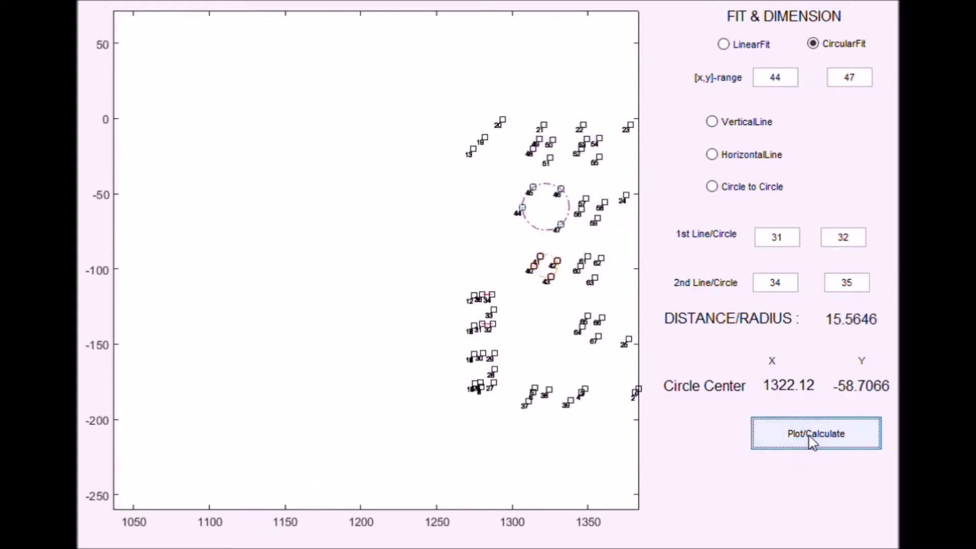
{"action": "left_click", "coordinate": [801, 88]}
{"action": "type", "text": "51"}
{"action": "left_click", "coordinate": [820, 441]}
{"action": "left_click", "coordinate": [802, 87]}
{"action": "type", "text": "55"}
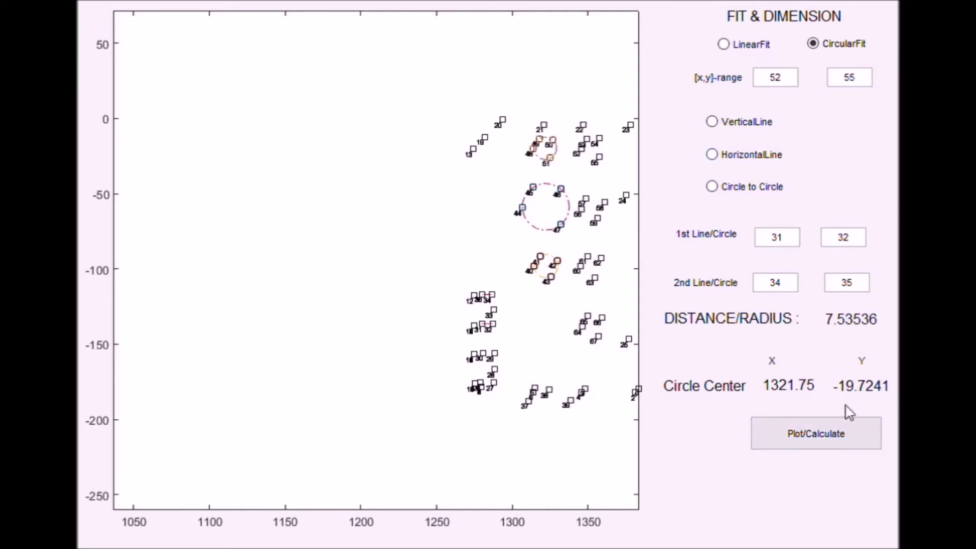
{"action": "left_click", "coordinate": [853, 429]}
- Fit circles through points 56–59, 60–63 and 64–67, the last with radius 7.59662
{"action": "left_click", "coordinate": [800, 82]}
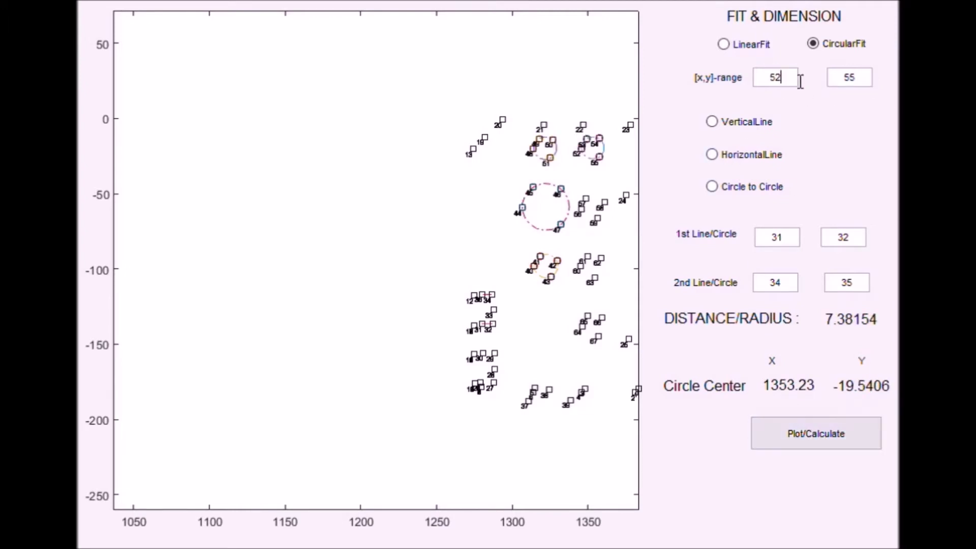
{"action": "key", "text": "BackSpace"}
{"action": "type", "text": "9"}
{"action": "left_click", "coordinate": [820, 438]}
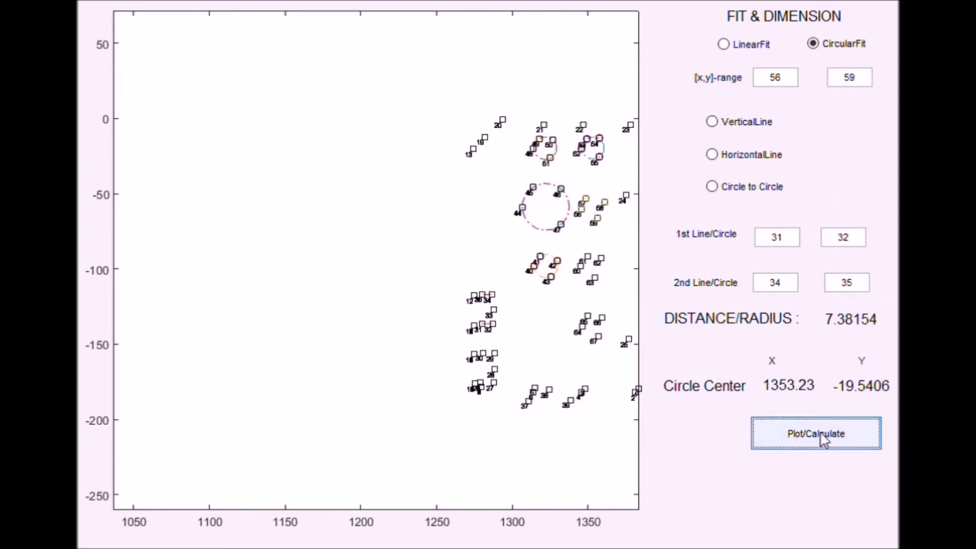
{"action": "left_click", "coordinate": [798, 82]}
{"action": "key", "text": "BackSpace"}
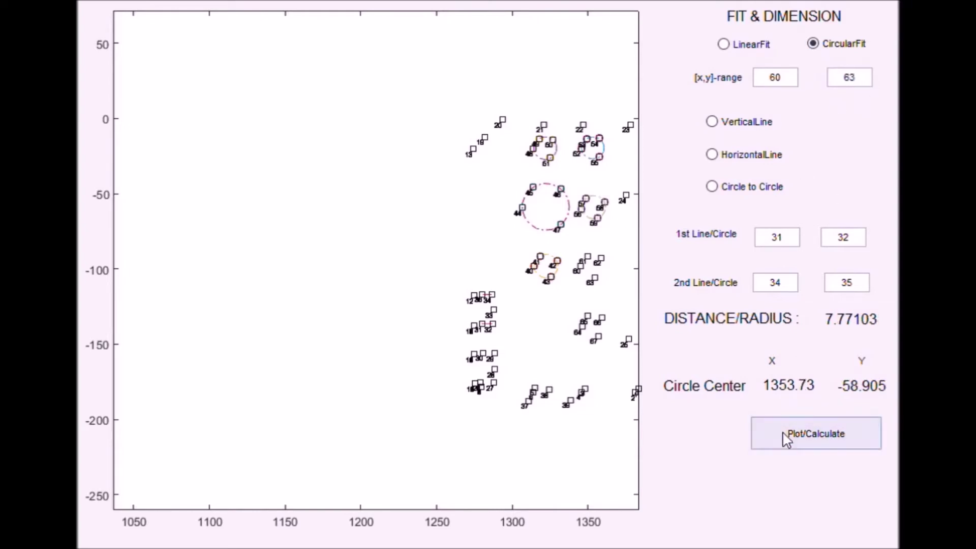
{"action": "left_click", "coordinate": [788, 440]}
{"action": "left_click", "coordinate": [784, 71]}
{"action": "key", "text": "BackSpace"}
{"action": "type", "text": "4"}
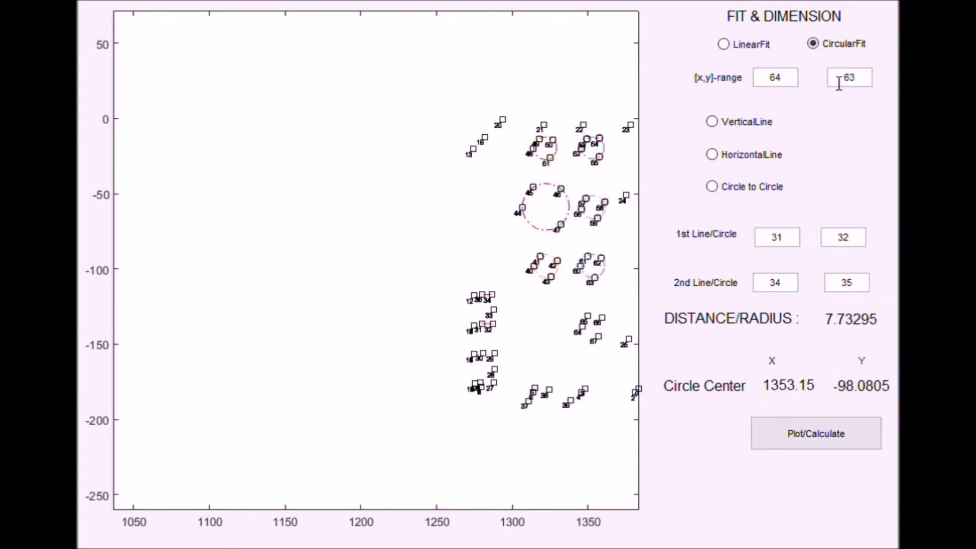
{"action": "type", "text": "7"}
{"action": "left_click", "coordinate": [840, 434]}
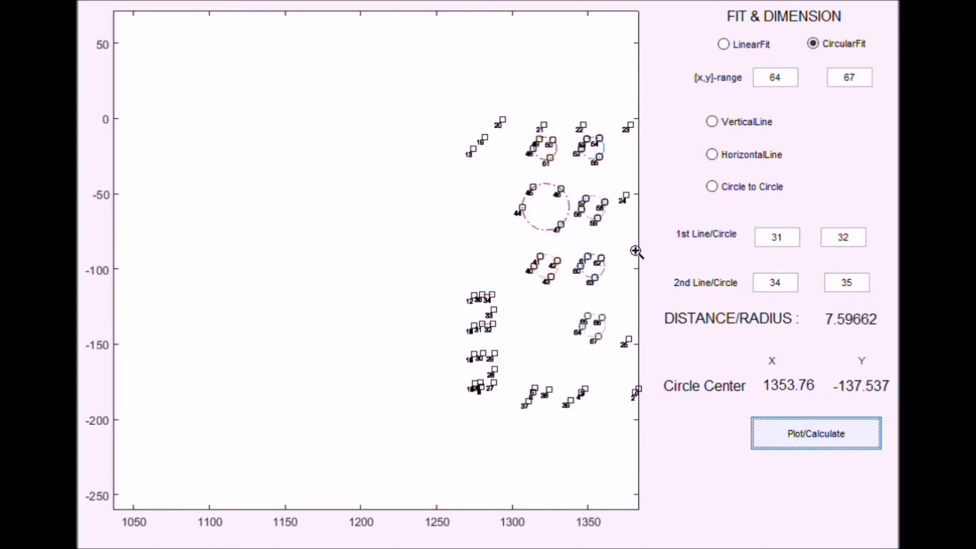